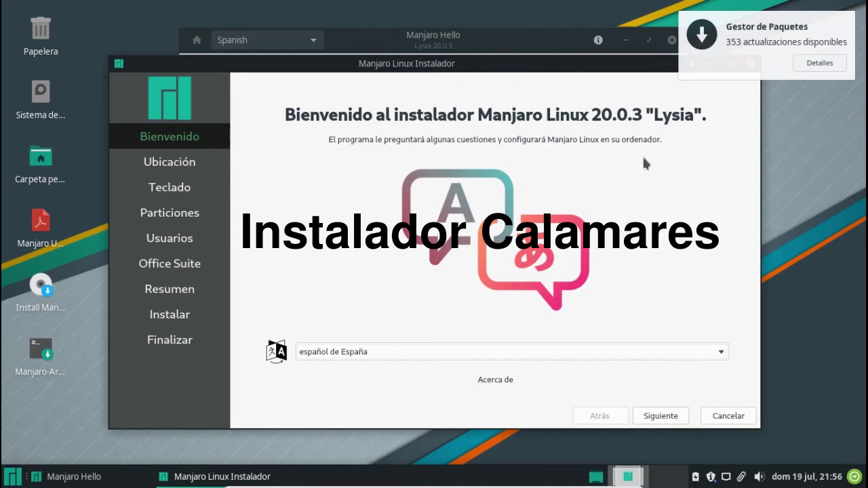
# Choose español de México as language, keep the Bogota timezone, and select the Spanish (Latin American) keyboard.
pyautogui.click(722, 353)
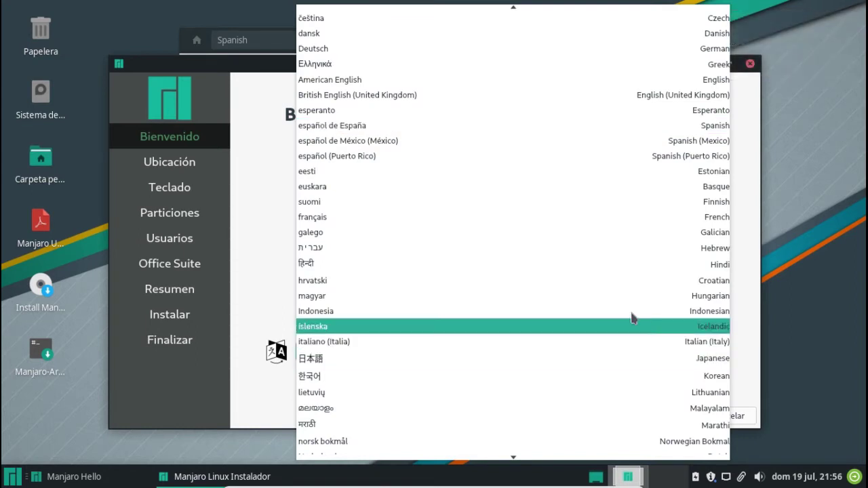
pyautogui.scroll(2, 471, 309)
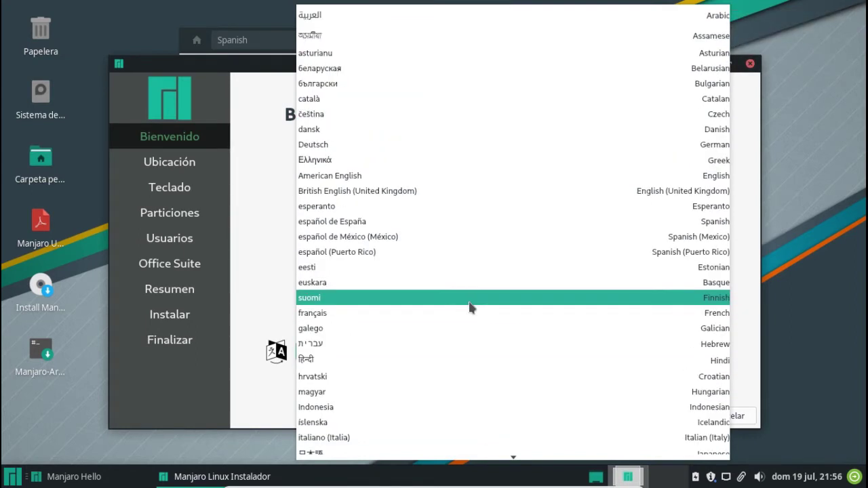
pyautogui.click(363, 237)
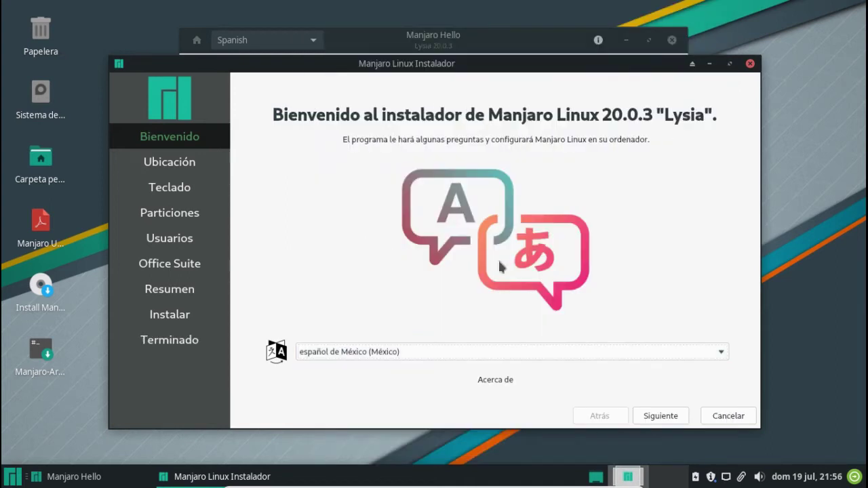
pyautogui.click(662, 419)
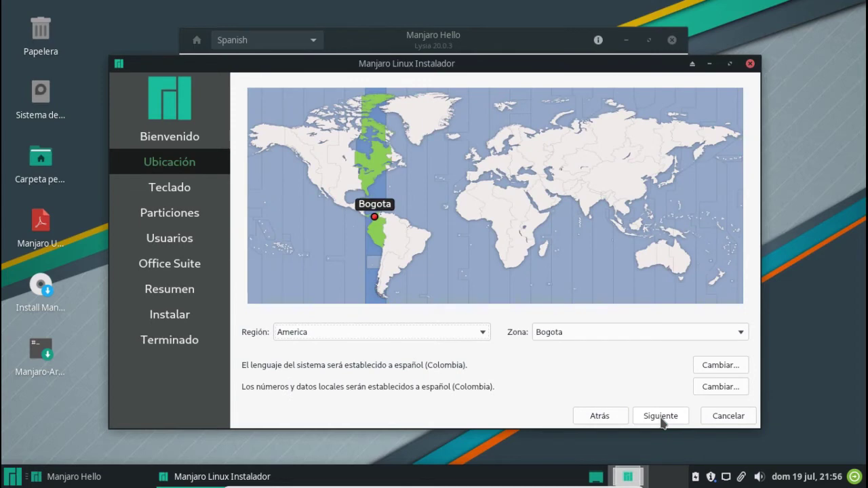
pyautogui.click(662, 419)
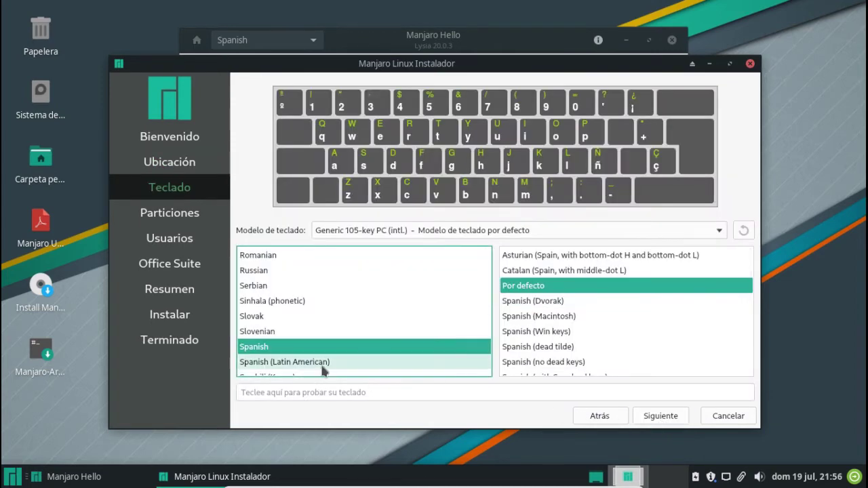
pyautogui.click(320, 364)
pyautogui.click(661, 416)
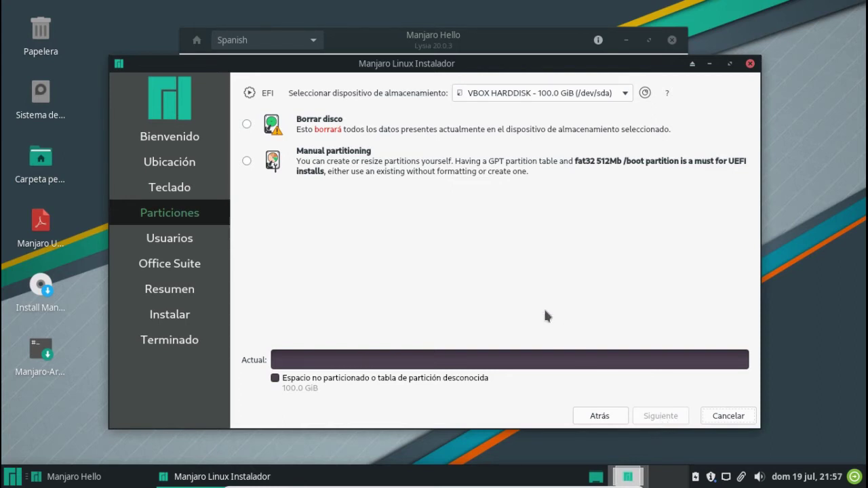
# Choose Borrar disco with Sin Swap for the 100 GiB disk and continue.
pyautogui.click(247, 126)
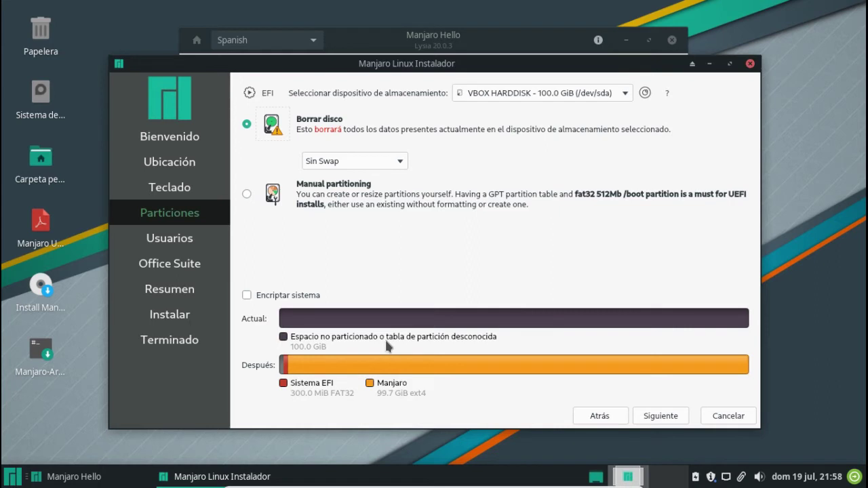
pyautogui.click(661, 417)
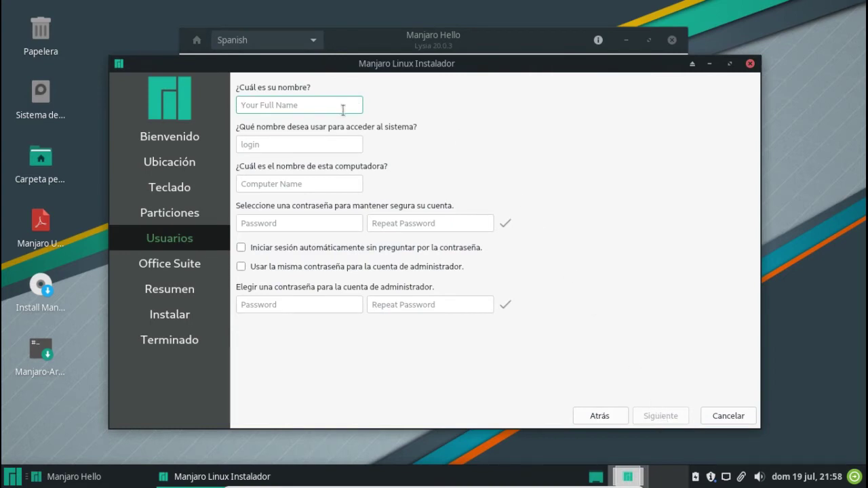
# Enter the user's full name, a login name, and the computer name manjaro-PC.
pyautogui.write('linux')
pyautogui.press('BackSpace')
pyautogui.press('BackSpace')
pyautogui.press('BackSpace')
pyautogui.press('BackSpace')
pyautogui.press('BackSpace')
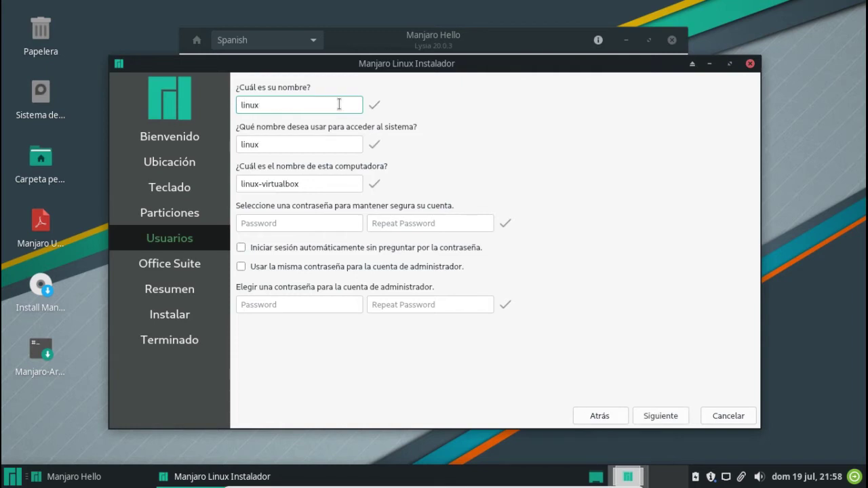
pyautogui.write('Linux en Casa')
pyautogui.doubleClick(294, 144)
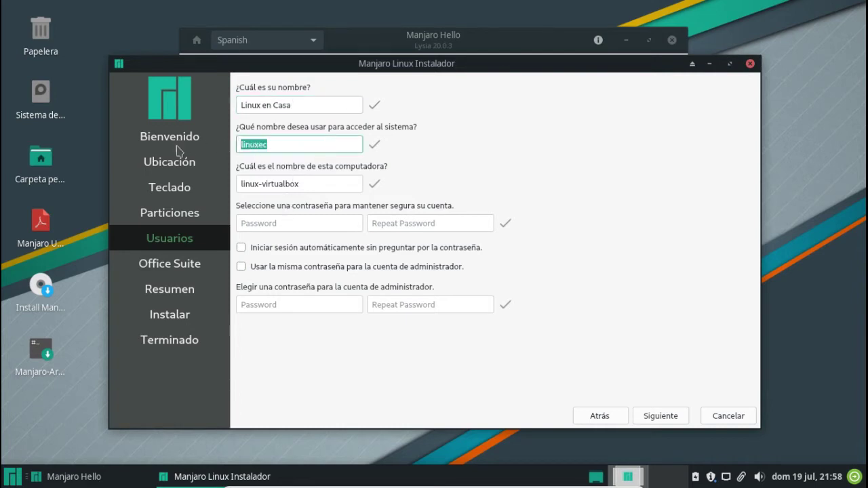
pyautogui.write('linuxencasa')
pyautogui.press('Tab')
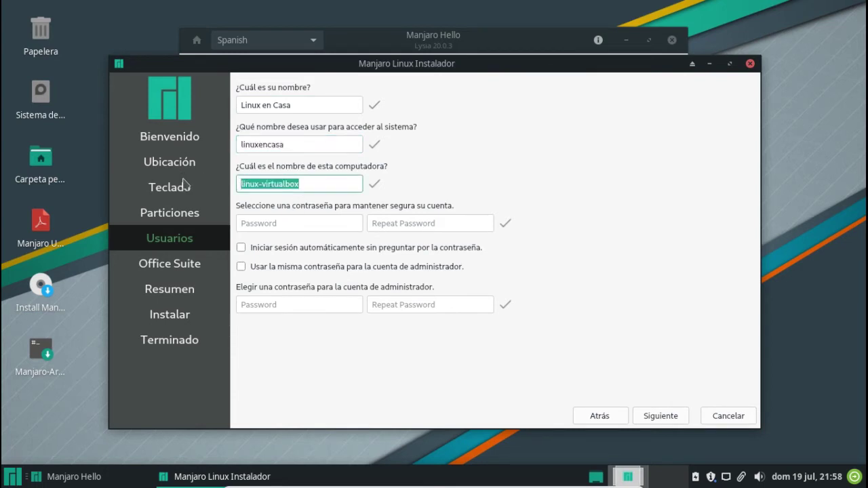
pyautogui.write('manja')
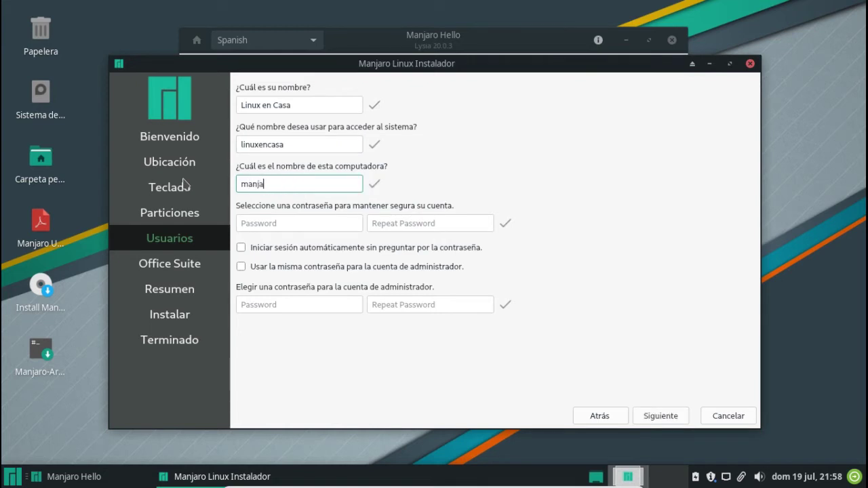
pyautogui.write('ro-PC')
# Enter matching user and administrator passwords in both password pairs.
pyautogui.click(304, 221)
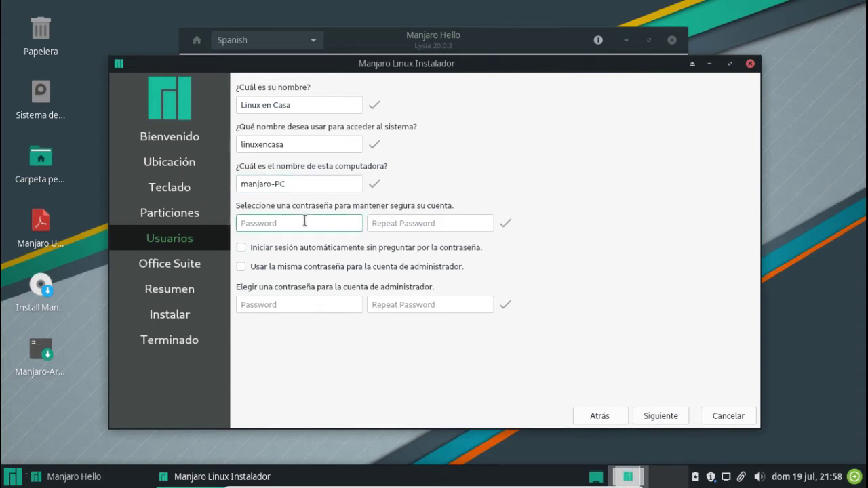
pyautogui.write('12345678')
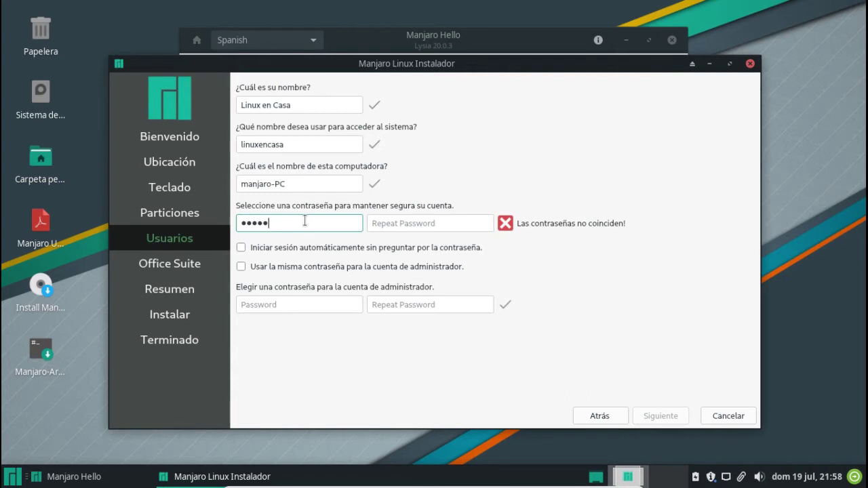
pyautogui.write('9')
pyautogui.click(421, 226)
pyautogui.write('1234')
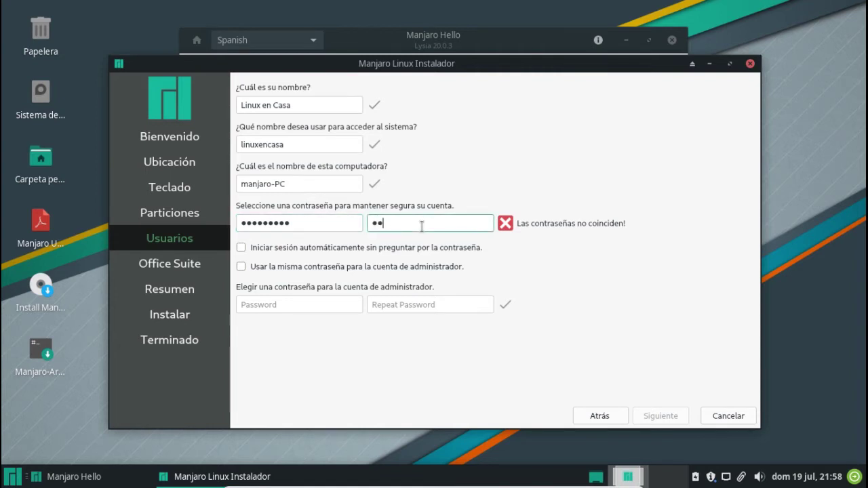
pyautogui.write('56789')
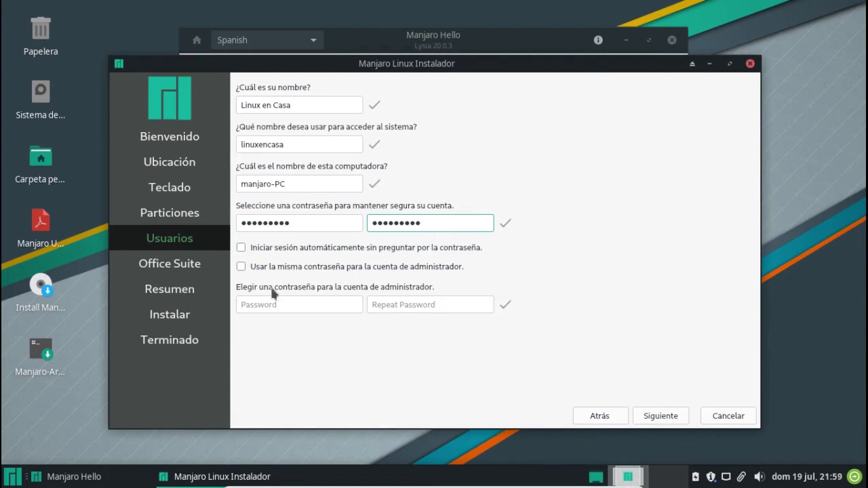
pyautogui.click(267, 304)
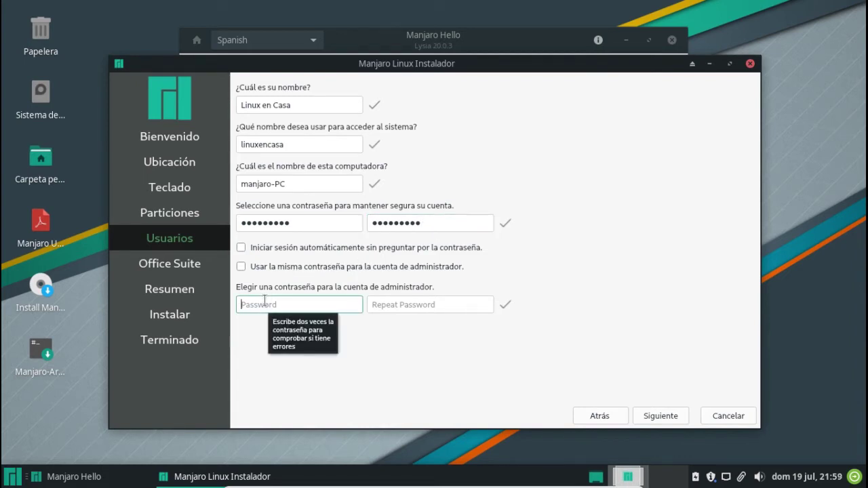
pyautogui.write('•••••')
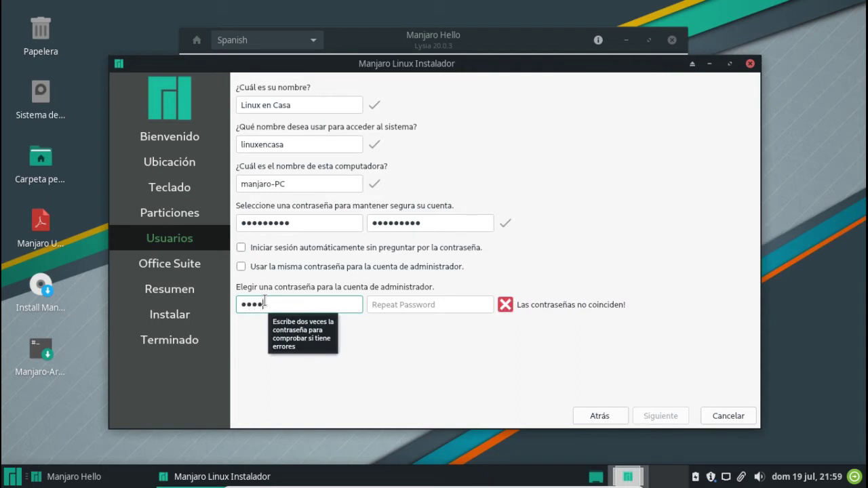
pyautogui.write('•••')
pyautogui.click(384, 305)
pyautogui.write('••••••')
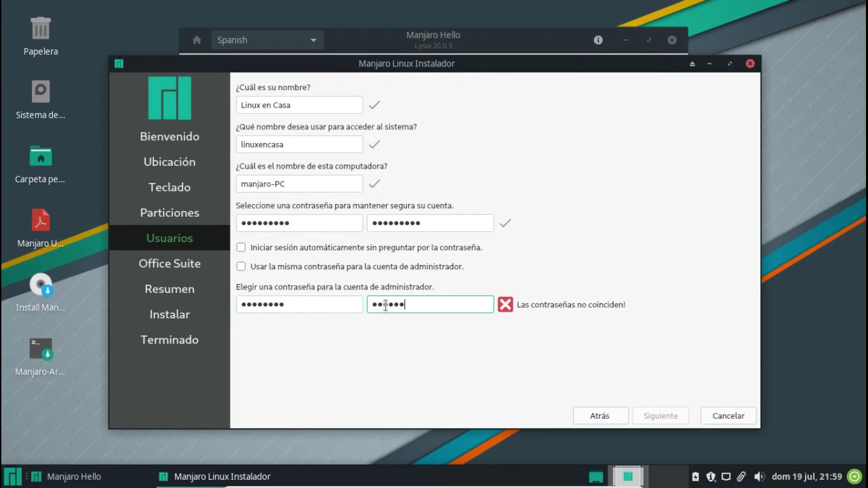
pyautogui.write('••')
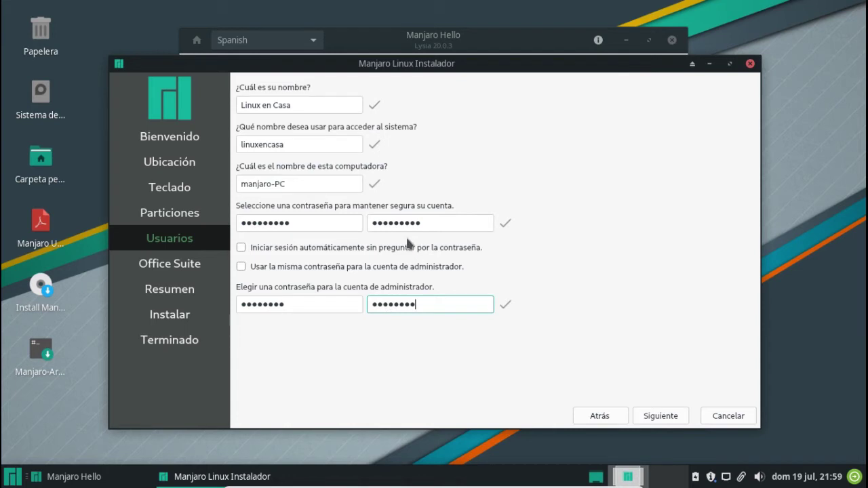
pyautogui.click(660, 416)
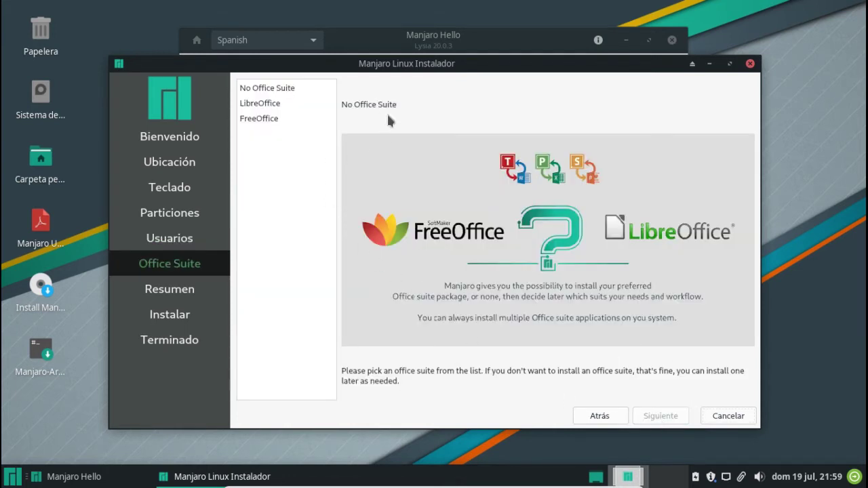
# Select LibreOffice as the office suite and proceed to the summary.
pyautogui.click(257, 107)
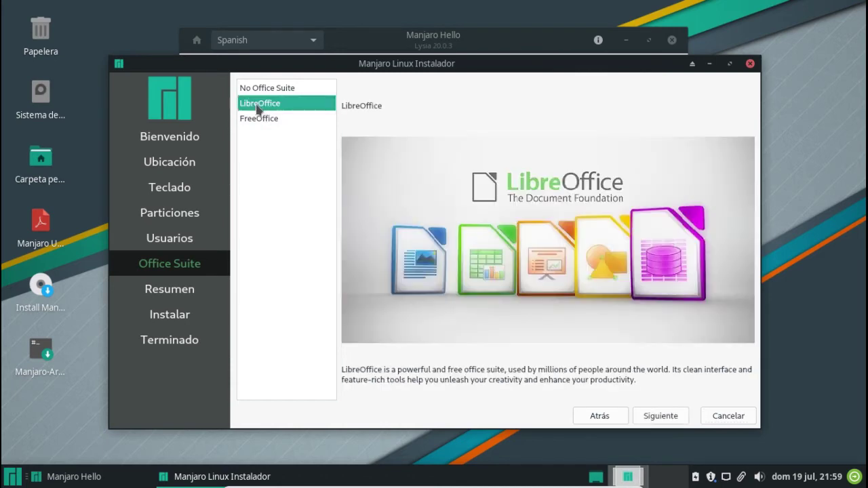
pyautogui.click(657, 417)
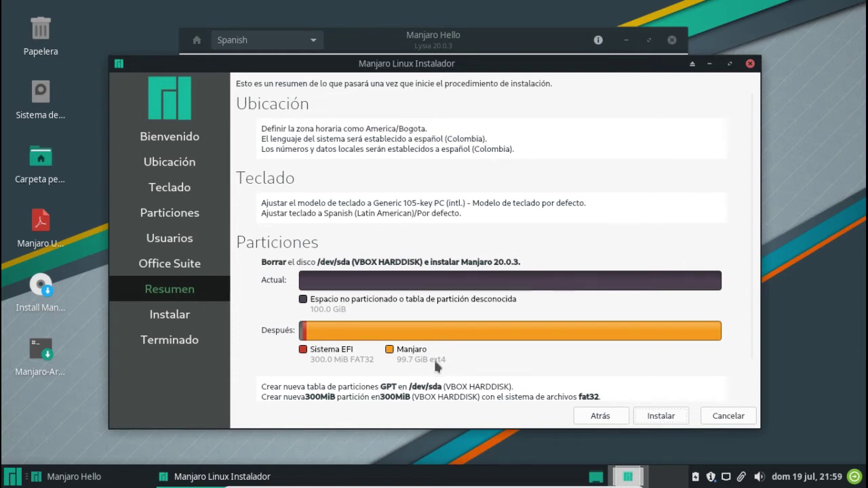
# Start the installation from the summary and confirm the irreversible disk changes.
pyautogui.click(663, 417)
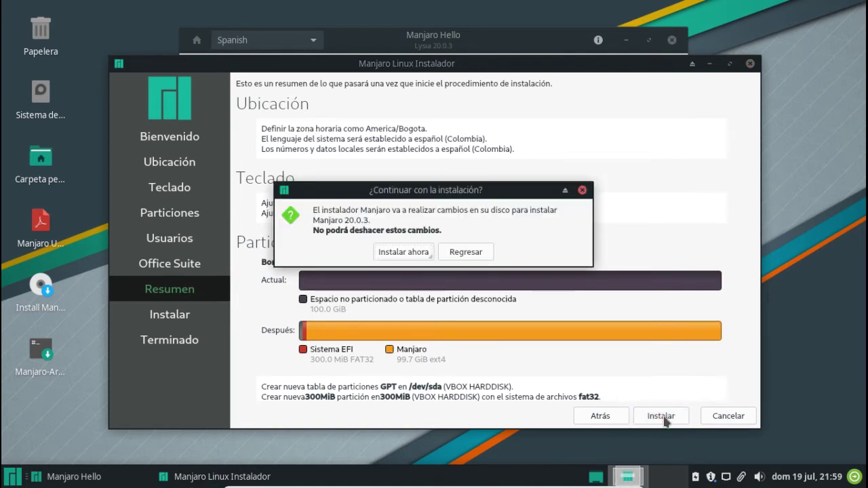
pyautogui.click(401, 252)
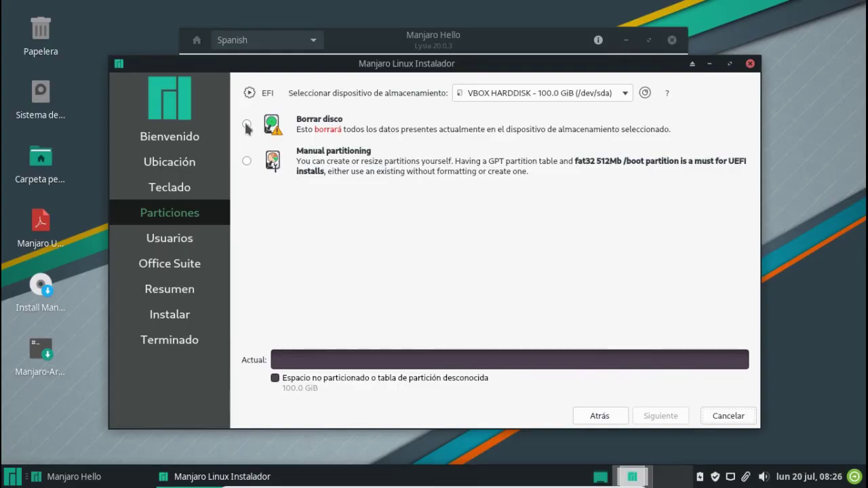
# Choose Borrar disco with Swap (con hibernación), adding a 4.2 GiB swap partition.
pyautogui.click(246, 125)
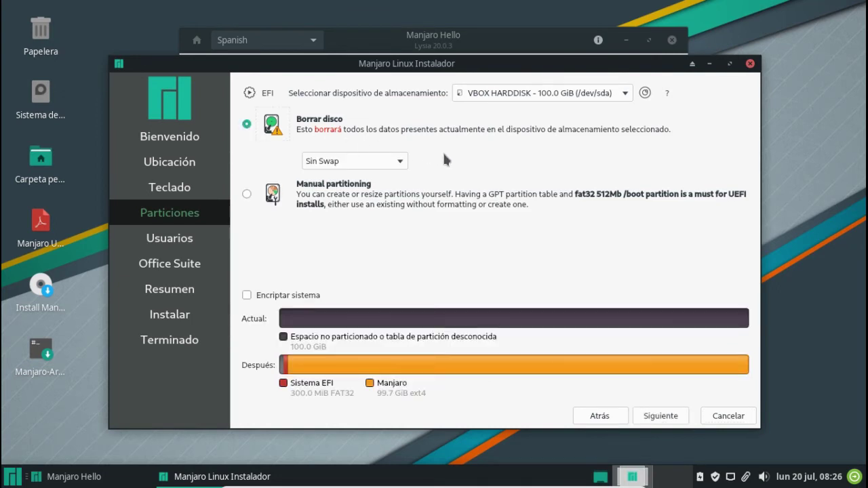
pyautogui.click(401, 162)
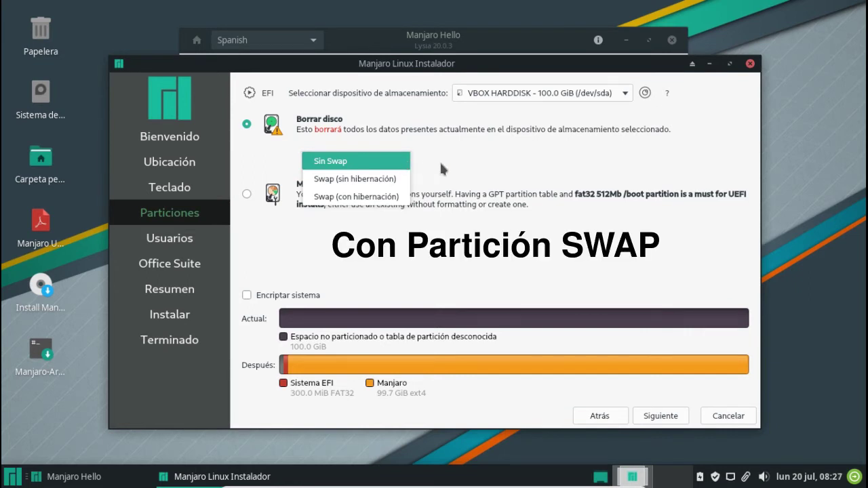
pyautogui.click(353, 197)
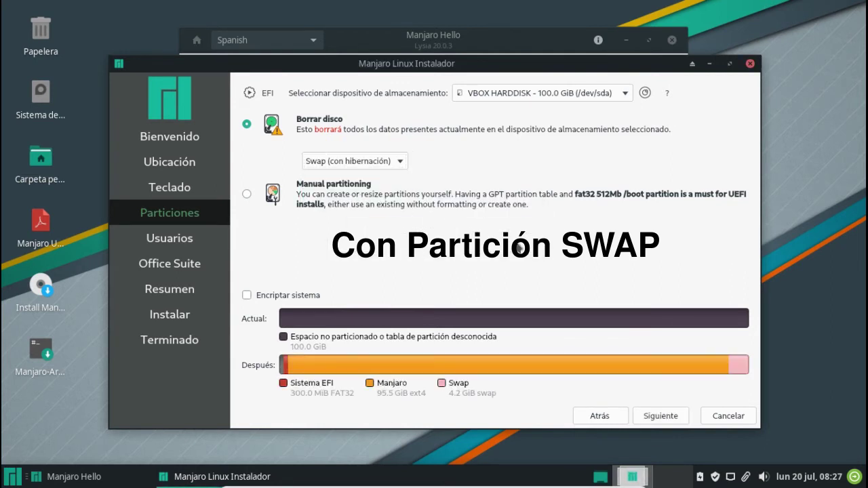
pyautogui.click(662, 417)
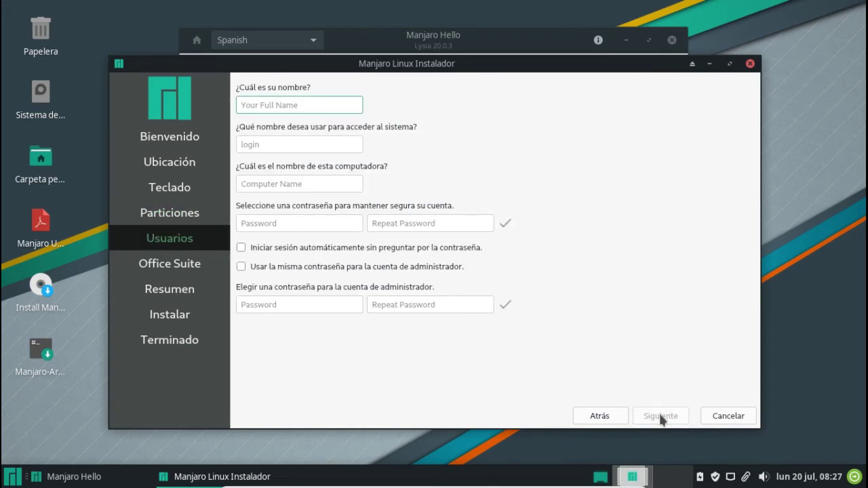
# Fill in the full name, login, computer name manjaro-PC and the account password twice.
pyautogui.write('Linux en Casa')
pyautogui.press('Tab')
pyautogui.write('linuxencasa')
pyautogui.press('Tab')
pyautogui.write('manjaro-PC')
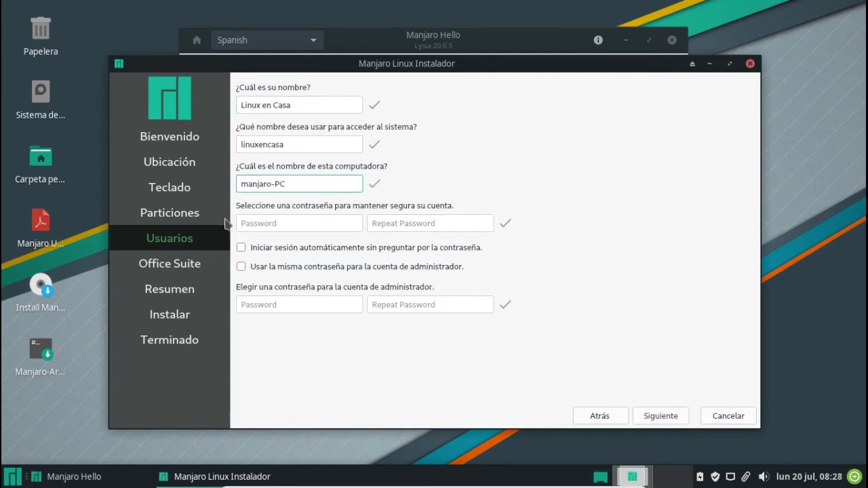
pyautogui.press('Tab')
pyautogui.write('•••••••••')
pyautogui.click(454, 222)
pyautogui.write('•••••••••')
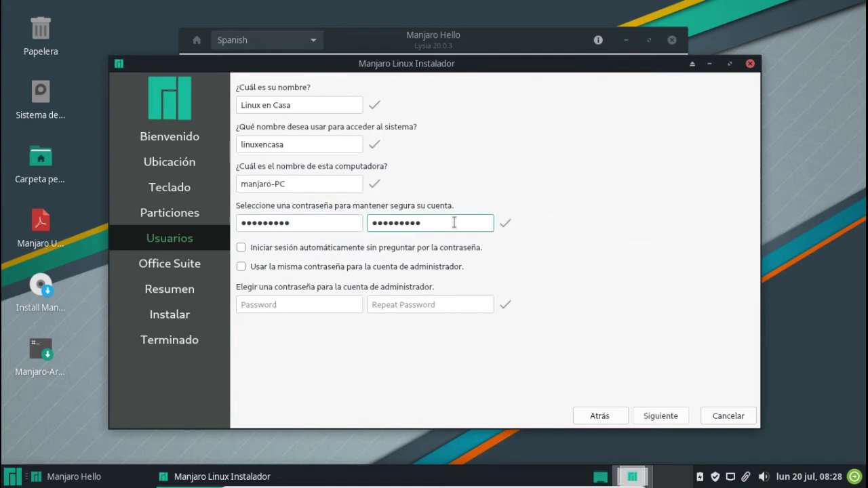
# Tick 'Usar la misma contraseña para la cuenta de administrador' and adjust the automatic-login option.
pyautogui.click(242, 249)
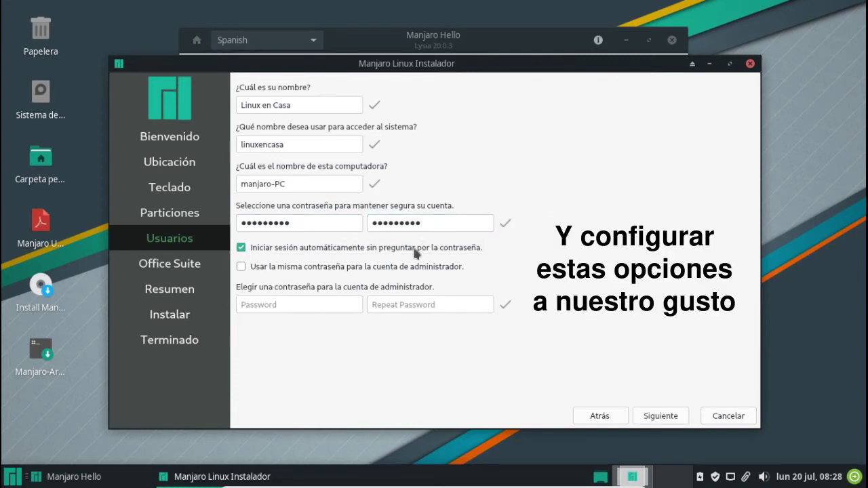
pyautogui.click(241, 267)
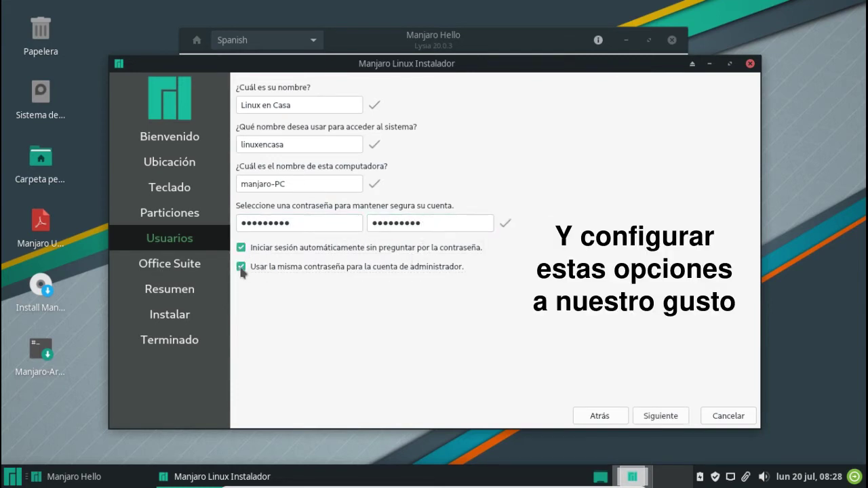
pyautogui.click(241, 267)
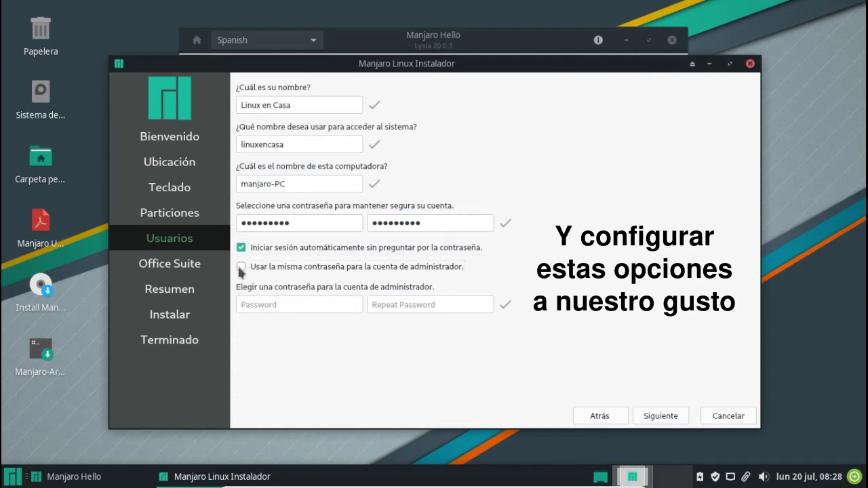
pyautogui.click(240, 266)
pyautogui.click(241, 248)
pyautogui.click(241, 248)
# Select LibreOffice as the office suite and go on to the Resumen summary.
pyautogui.click(663, 415)
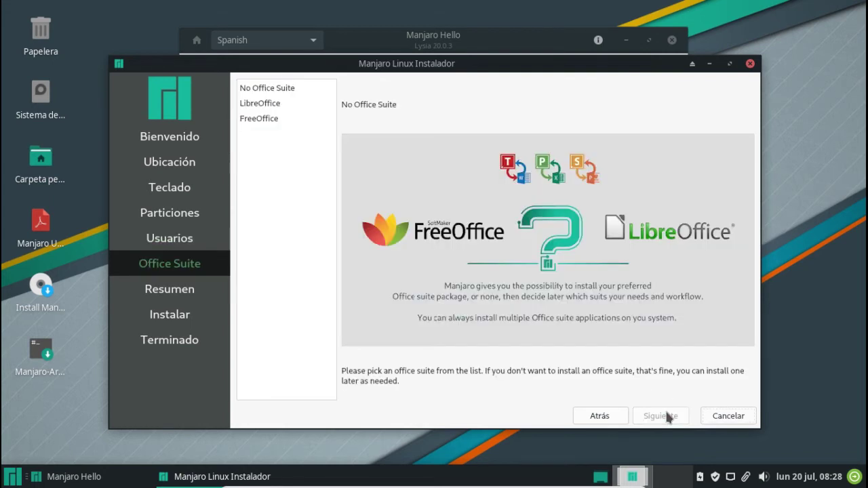
pyautogui.click(312, 103)
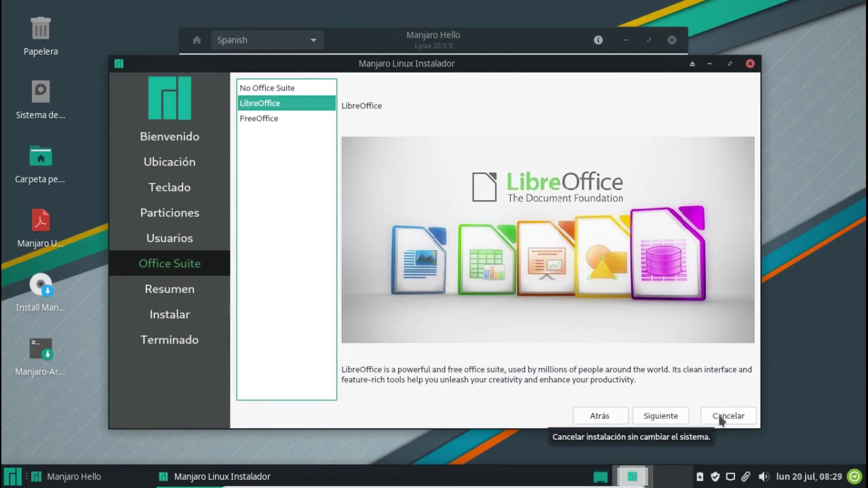
pyautogui.click(657, 420)
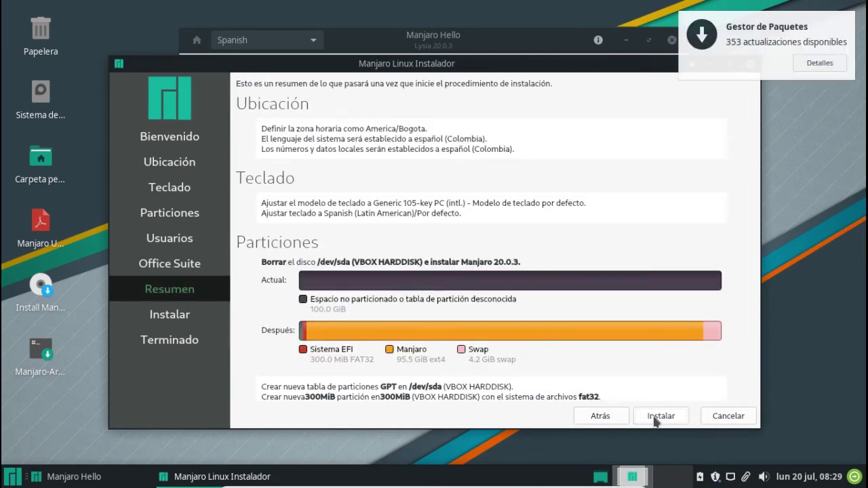
# Review the Resumen summary, then install Manjaro, confirming with Instalar ahora.
pyautogui.scroll(-1, 419, 317)
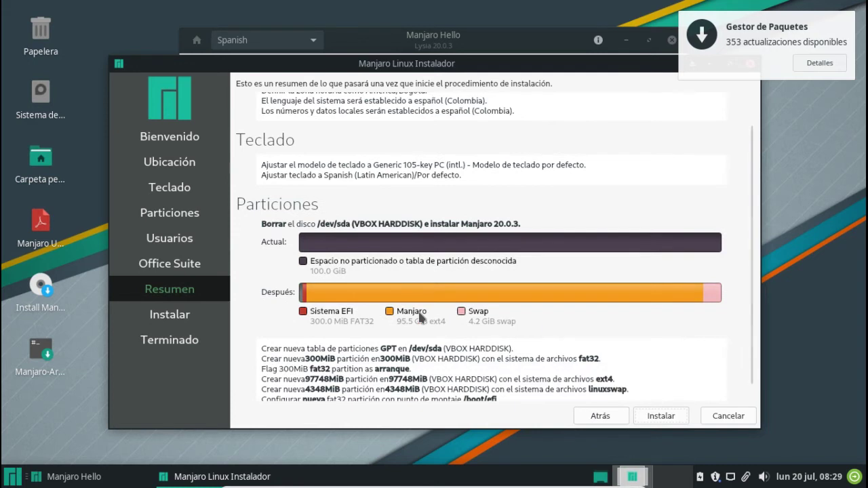
pyautogui.scroll(1, 500, 319)
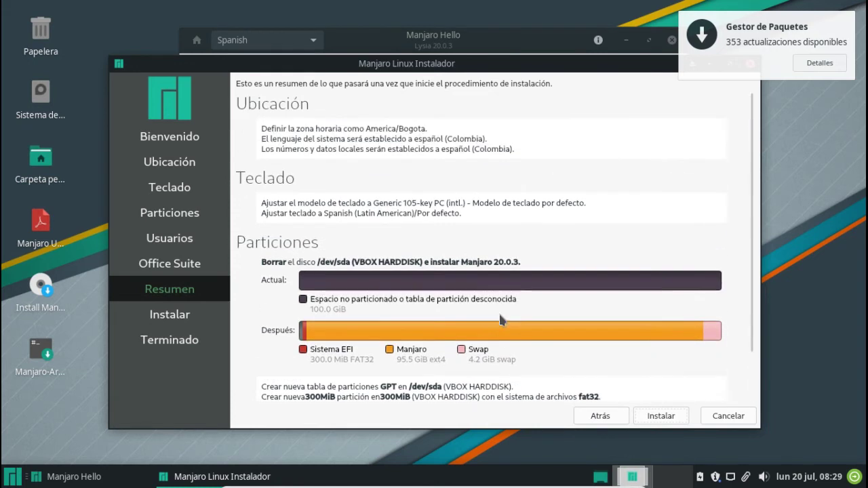
pyautogui.click(659, 416)
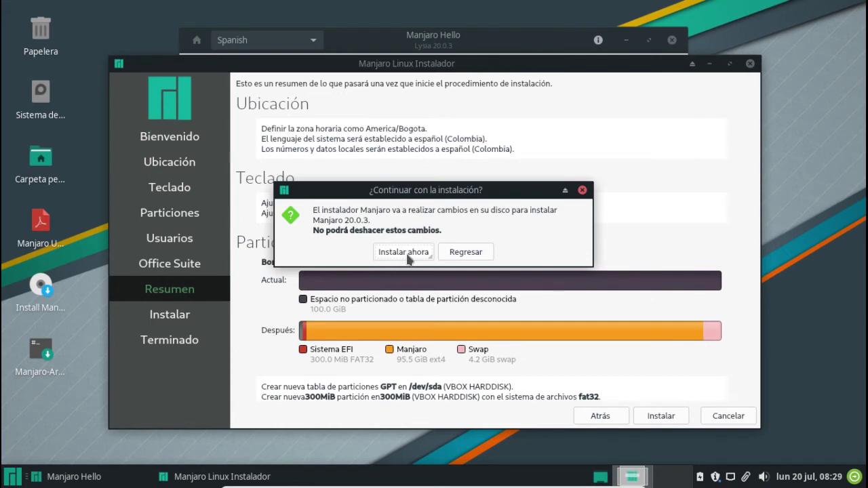
pyautogui.click(404, 252)
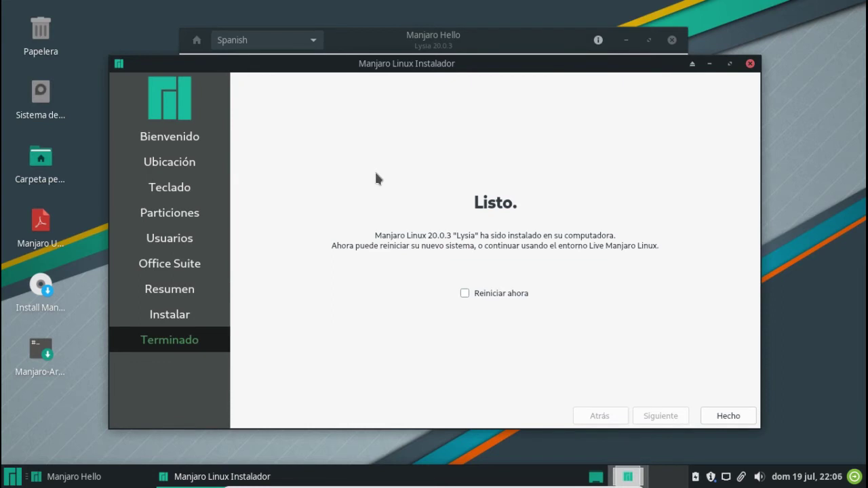
# Tick Reiniciar ahora and finish the installer with Hecho to reboot.
pyautogui.click(464, 293)
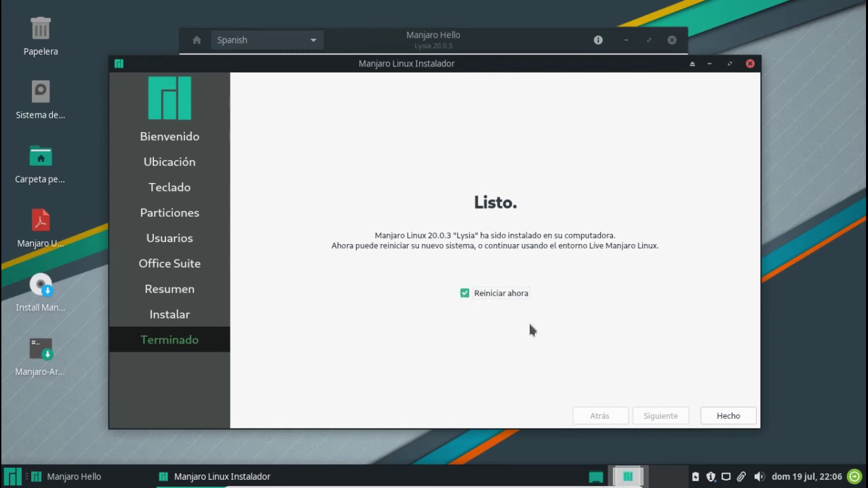
pyautogui.click(727, 415)
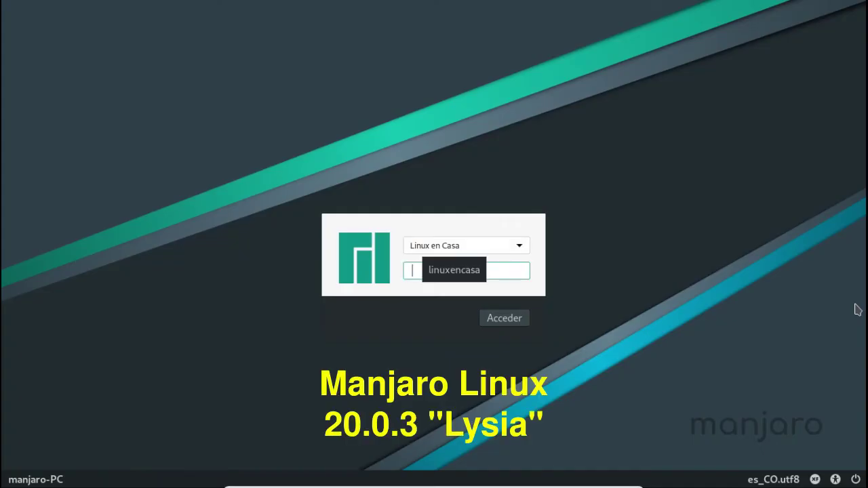
# Log in with the user password, then dismiss the network notification and Manjaro Hello window.
pyautogui.write('linuxencasa')
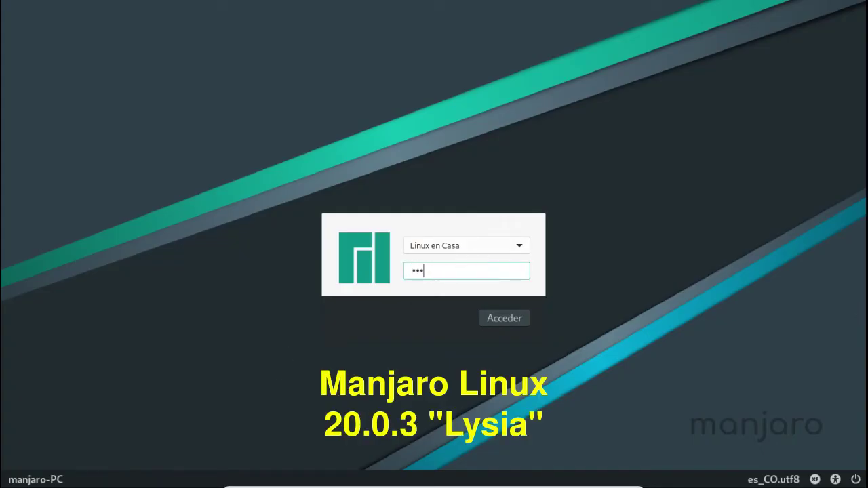
pyautogui.press('Return')
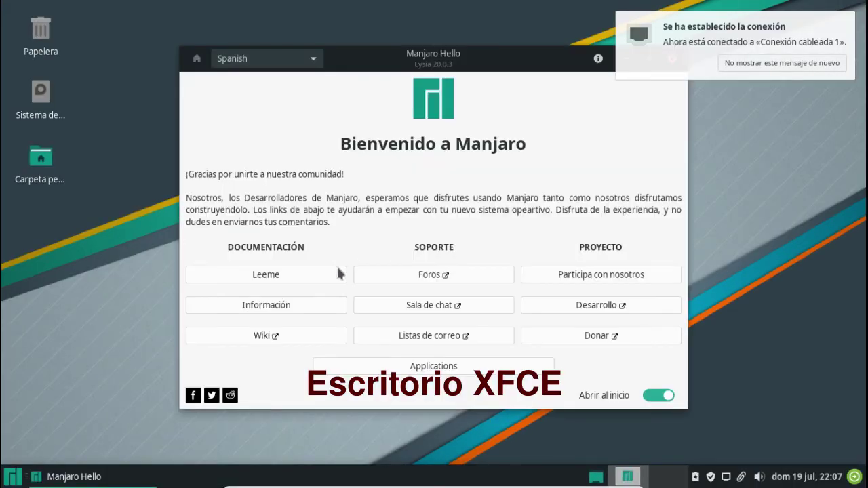
pyautogui.click(729, 65)
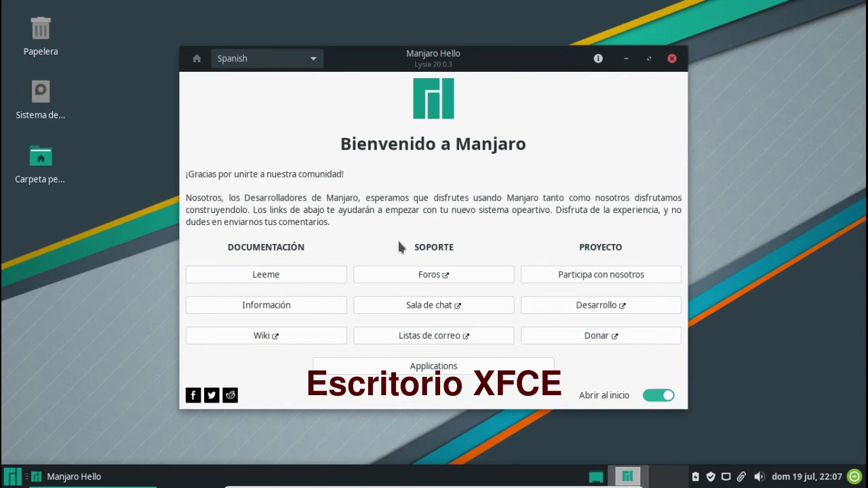
pyautogui.click(671, 58)
# Launch Terminal de Xfce from the Whisker menu search and maximize it.
pyautogui.click(12, 477)
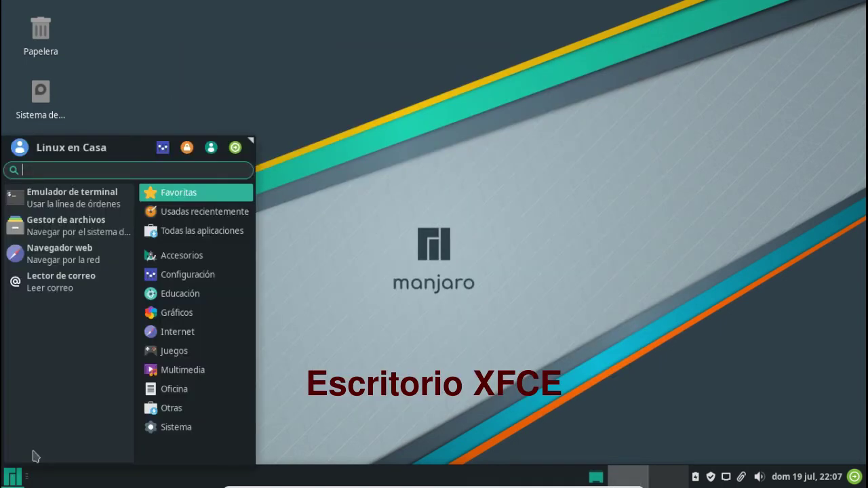
pyautogui.write('terminal')
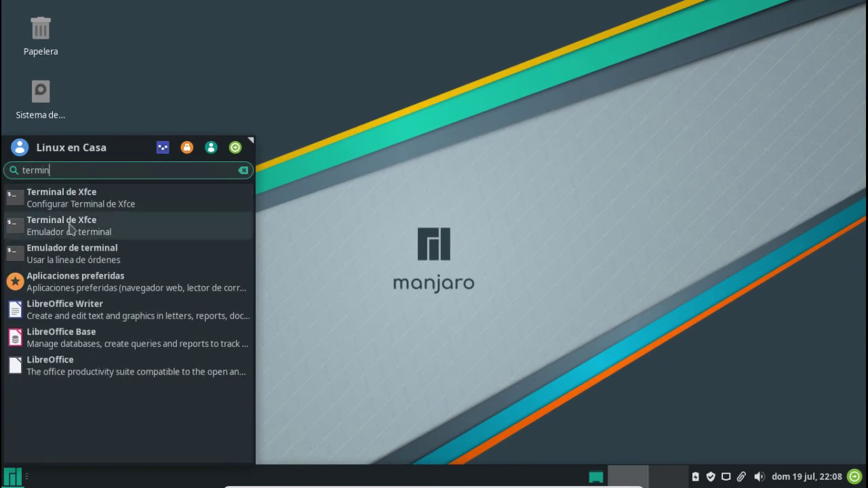
pyautogui.click(81, 226)
pyautogui.hotkey('alt', 'F10')
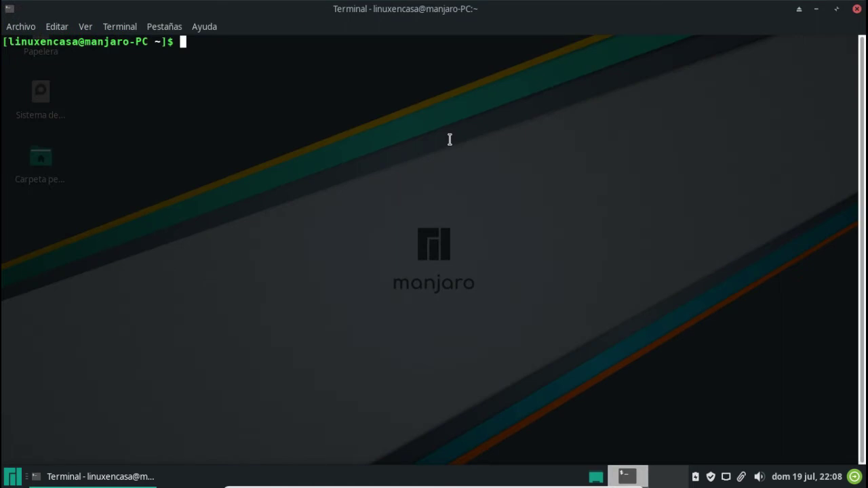
# Run df, lsblk and free to check disk usage, partitions and memory.
pyautogui.write('df')
pyautogui.press('Return')
pyautogui.write('lsblk')
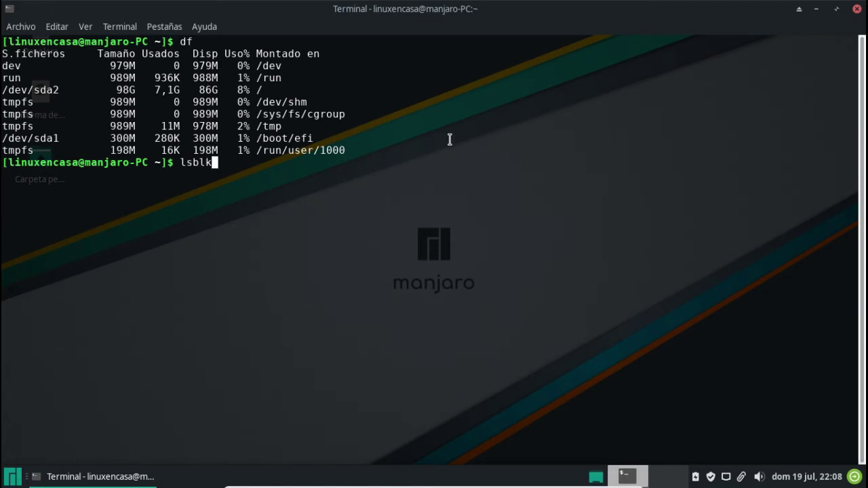
pyautogui.press('Return')
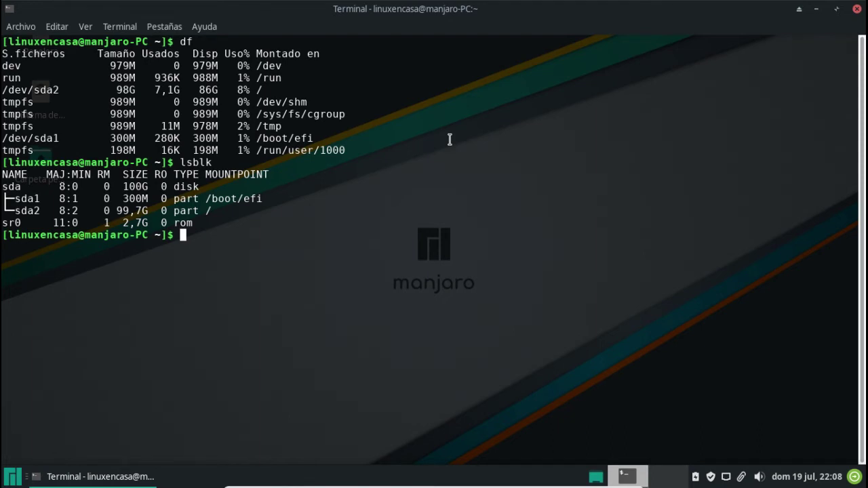
pyautogui.write('free')
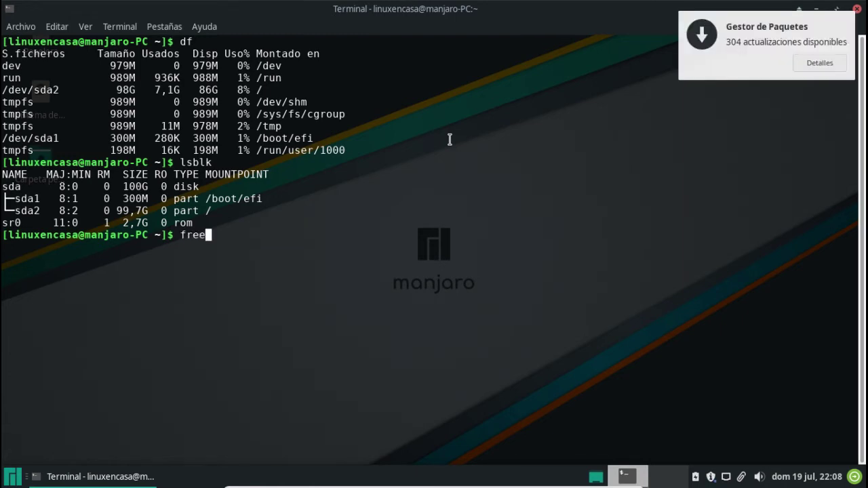
pyautogui.press('Return')
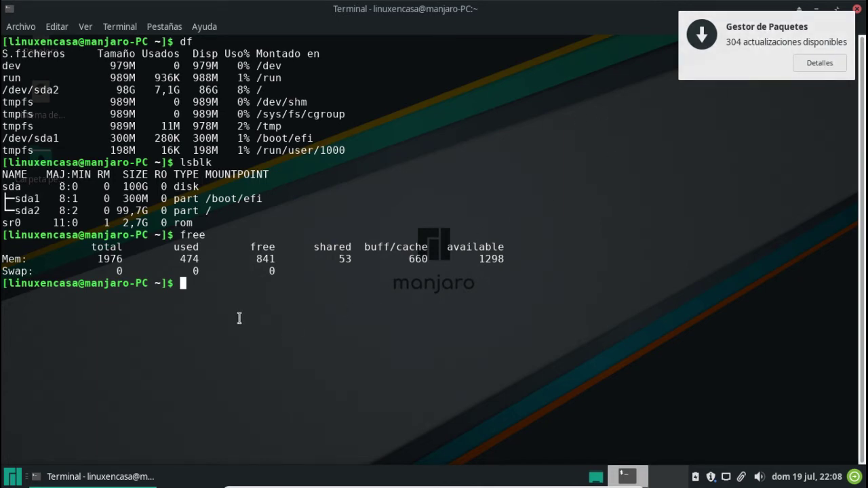
# Run sudo pacman -Syu, submit the sudo password and accept installing the updated packages.
pyautogui.write('sudo ')
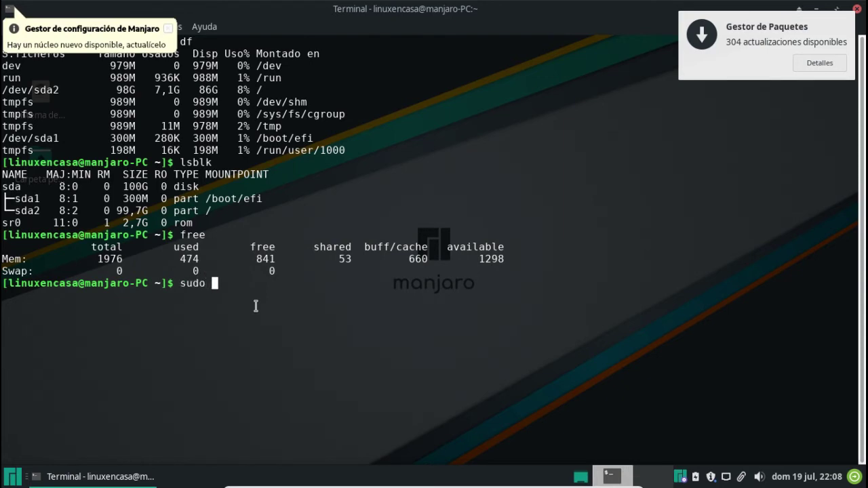
pyautogui.write('pacman ')
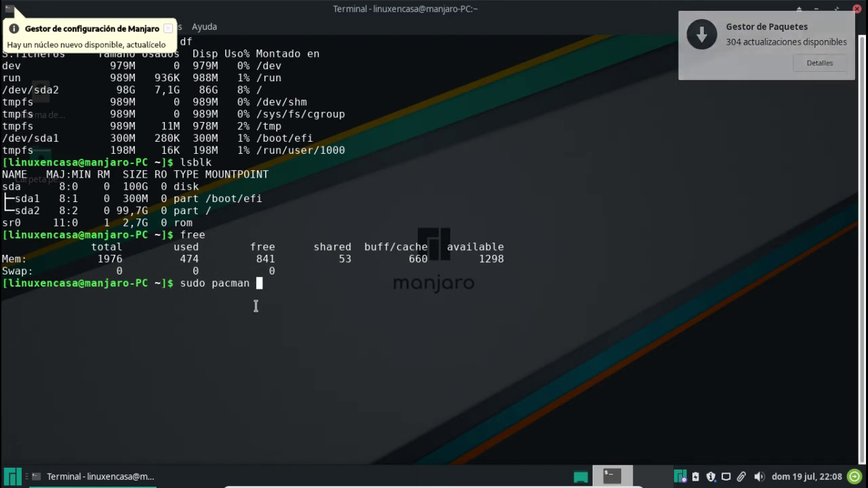
pyautogui.write('-Syu')
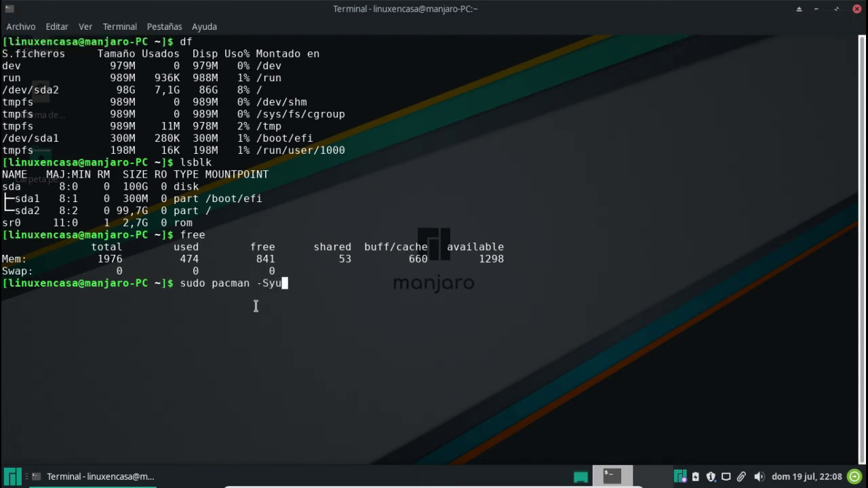
pyautogui.press('Return')
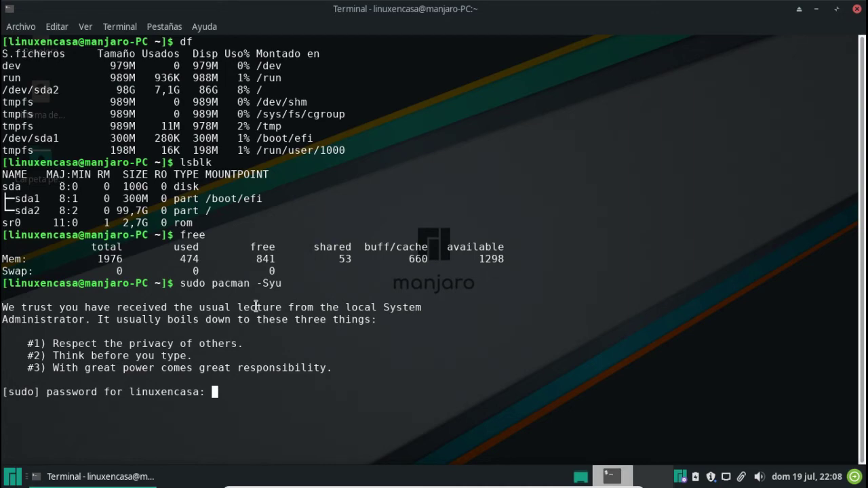
pyautogui.press('Return')
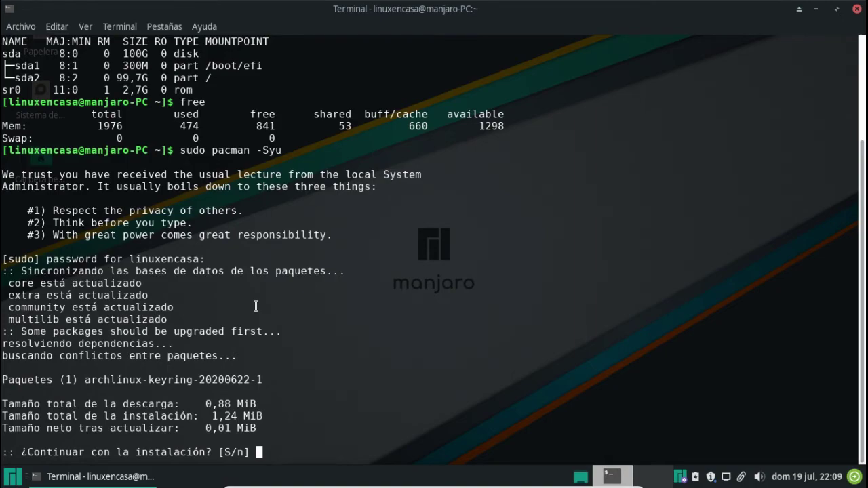
pyautogui.press('Return')
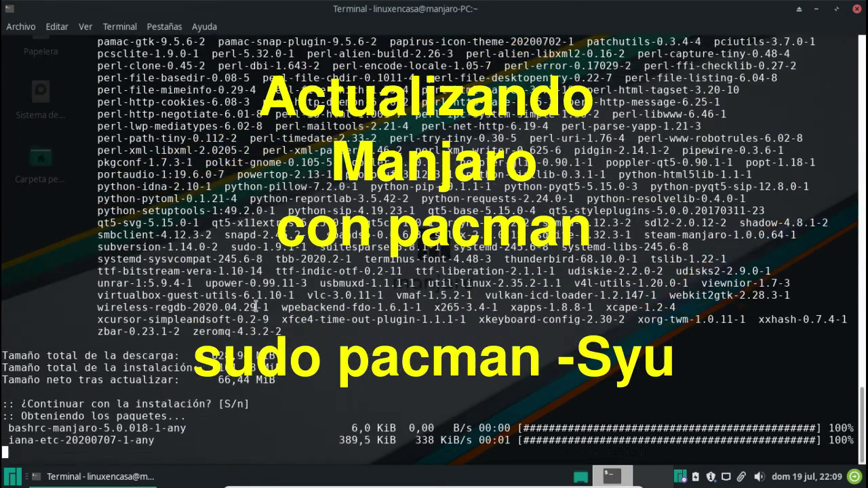